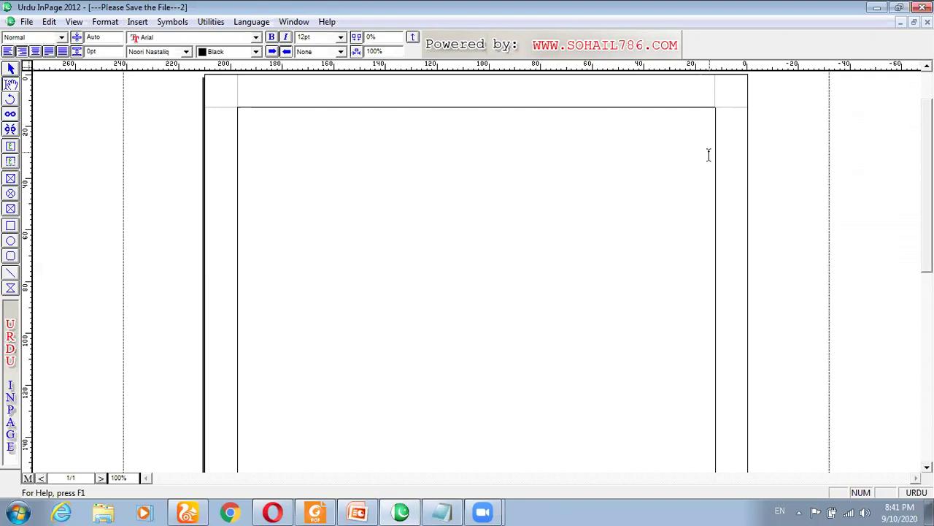
Insert a table with 1 row, 6 columns and automatic column width
{"action": "left_click", "coordinate": [137, 23]}
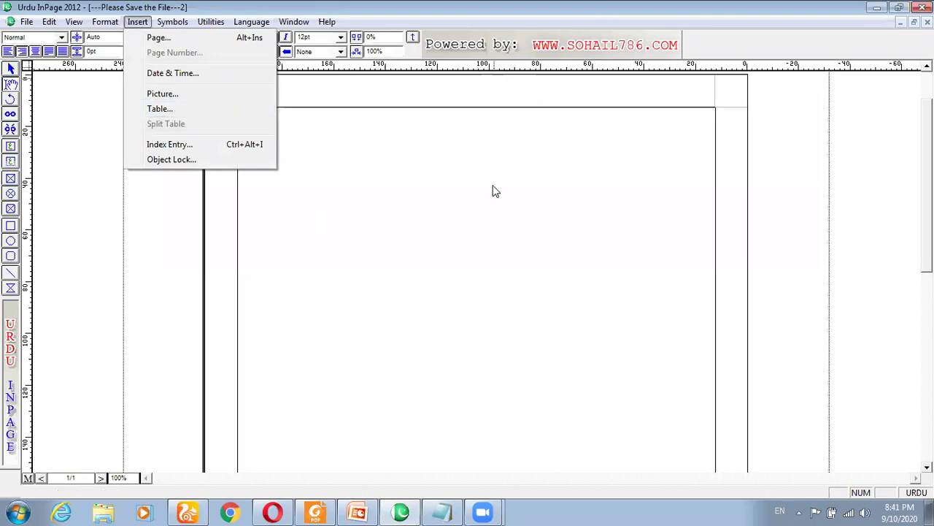
{"action": "left_click", "coordinate": [560, 253]}
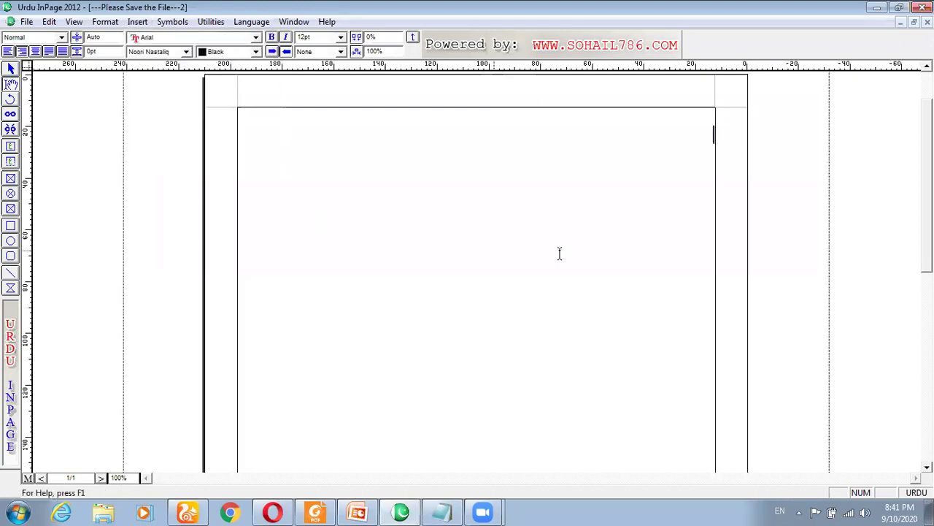
{"action": "left_click", "coordinate": [138, 23]}
{"action": "left_click", "coordinate": [172, 107]}
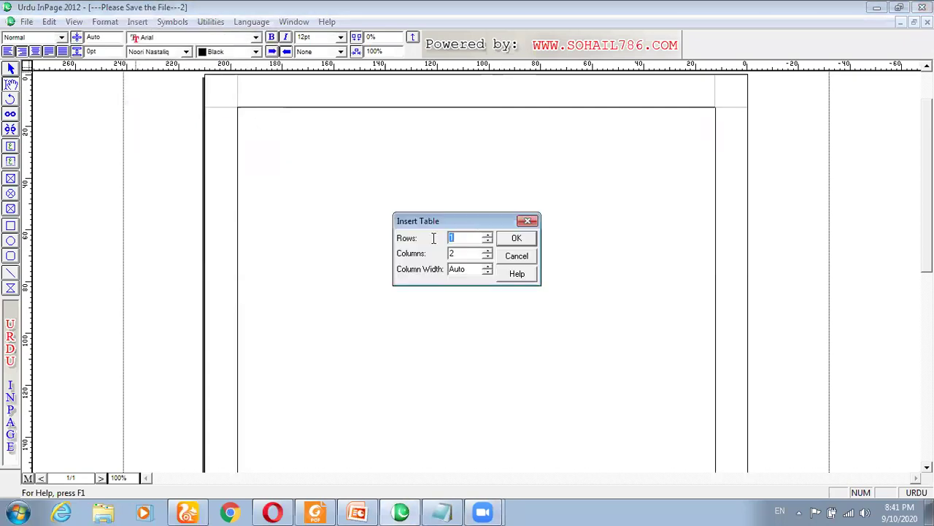
{"action": "left_click", "coordinate": [487, 250]}
{"action": "left_click", "coordinate": [487, 250]}
{"action": "left_click", "coordinate": [487, 251]}
{"action": "left_click", "coordinate": [487, 251]}
{"action": "left_click", "coordinate": [517, 238]}
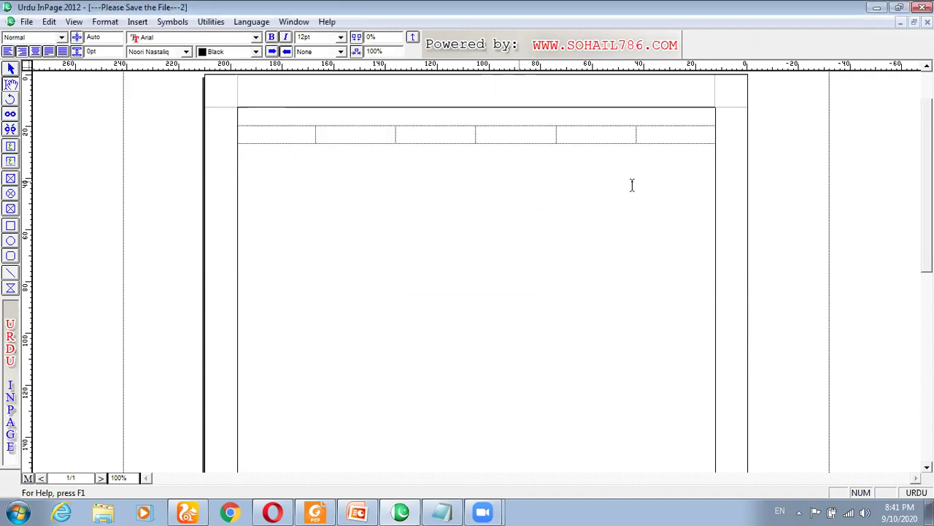
Adjust the table's column borders to a very narrow first column, a wide second column and four roughly equal remaining columns
{"action": "mouse_move", "coordinate": [636, 135]}
{"action": "left_mouse_down"}
{"action": "mouse_move", "coordinate": [676, 138]}
{"action": "mouse_move", "coordinate": [638, 130]}
{"action": "left_mouse_up"}
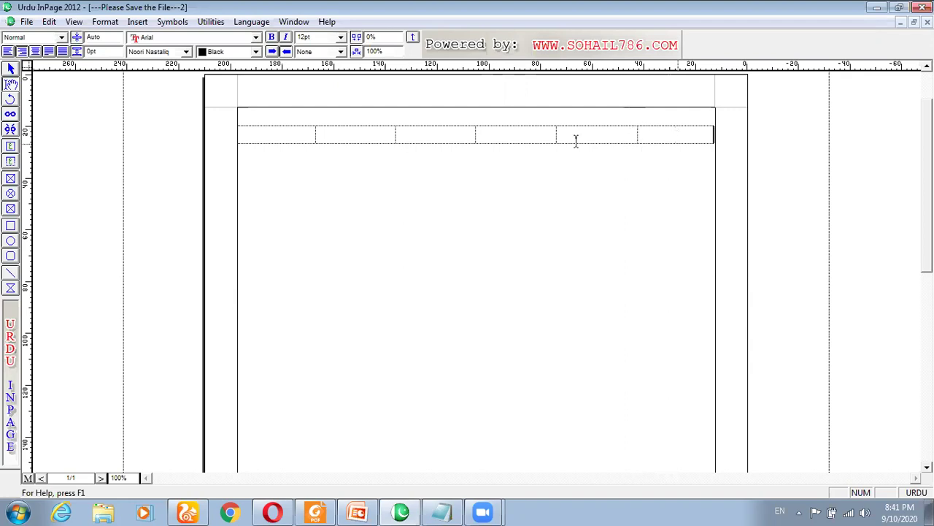
{"action": "left_click_drag", "start_coordinate": [318, 130], "coordinate": [259, 138]}
{"action": "left_click_drag", "start_coordinate": [397, 137], "coordinate": [576, 136]}
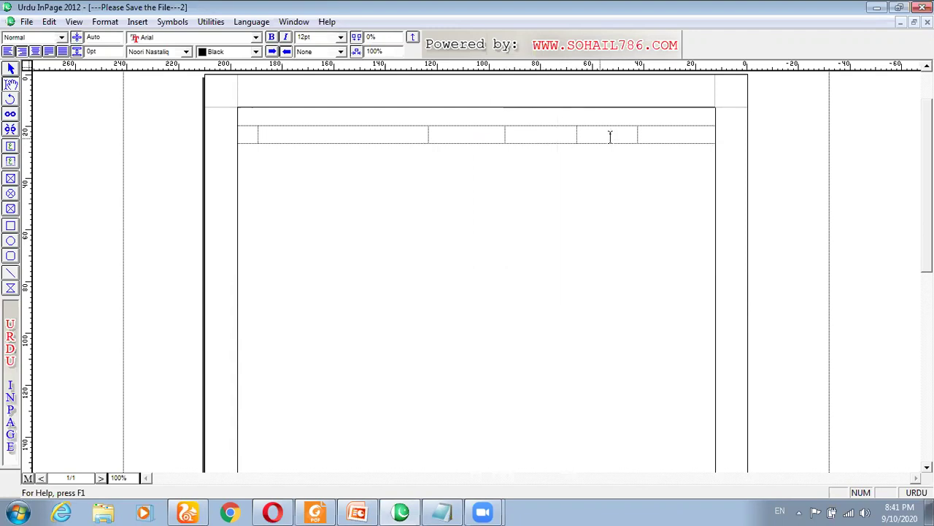
{"action": "left_click_drag", "start_coordinate": [638, 133], "coordinate": [647, 133]}
Switch to English typing and enter the headings "Sir No" and "Statement" in the first two cells
{"action": "key", "text": "Escape"}
{"action": "type", "text": "Sr"}
{"action": "type", "text": "r"}
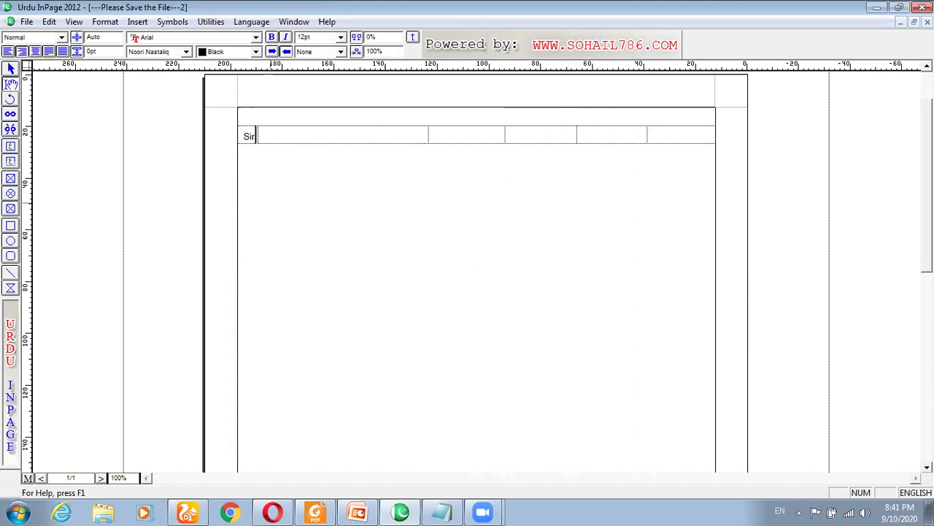
{"action": "key", "text": "Return"}
{"action": "type", "text": "No"}
{"action": "left_click", "coordinate": [328, 142]}
{"action": "type", "text": "S"}
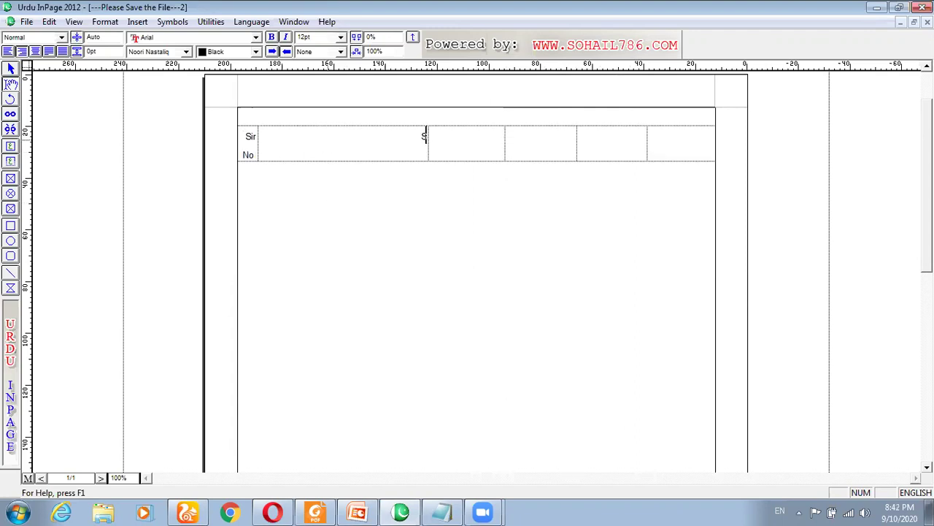
{"action": "type", "text": "tatement"}
Enter the option headings A, B, C and D in the four remaining cells of the header row
{"action": "left_click", "coordinate": [451, 152]}
{"action": "key", "text": "Caps_Lock"}
{"action": "type", "text": "A"}
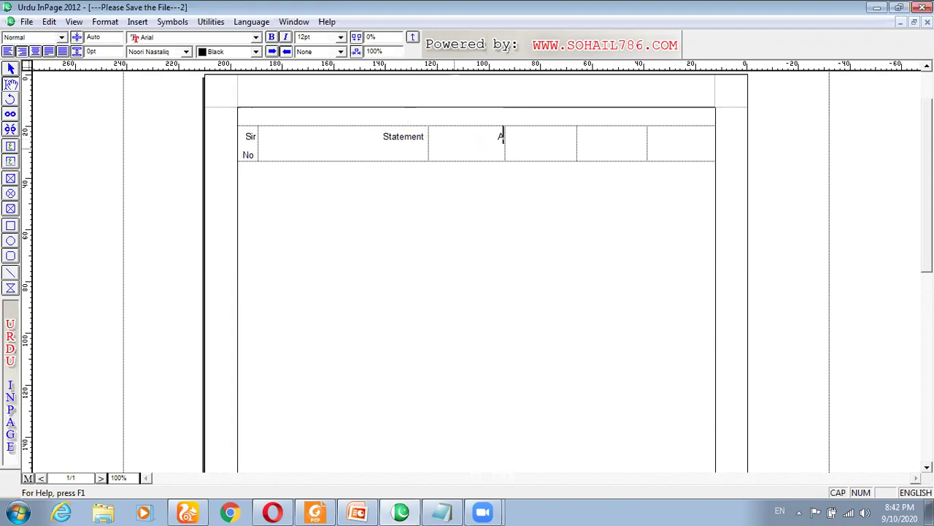
{"action": "key", "text": "Tab"}
{"action": "left_click", "coordinate": [533, 141]}
{"action": "type", "text": "E"}
{"action": "key", "text": "Tab"}
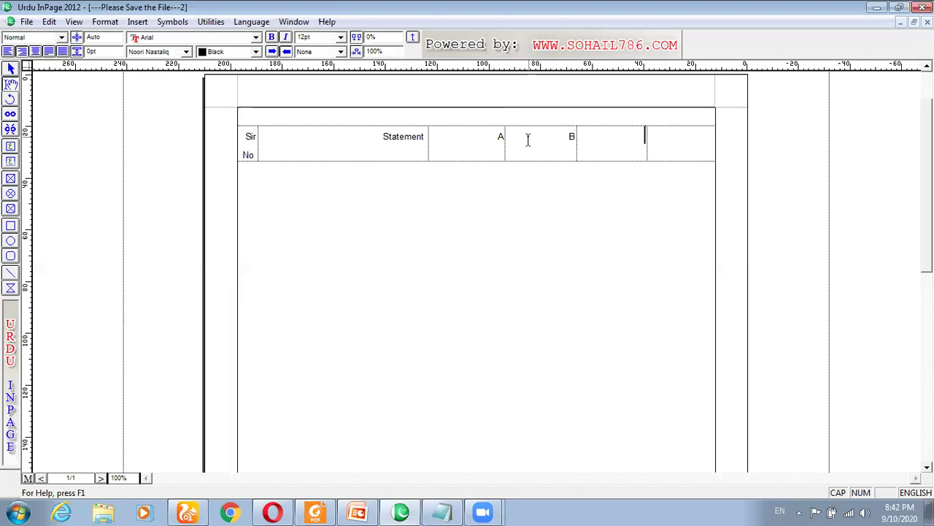
{"action": "key", "text": "Tab"}
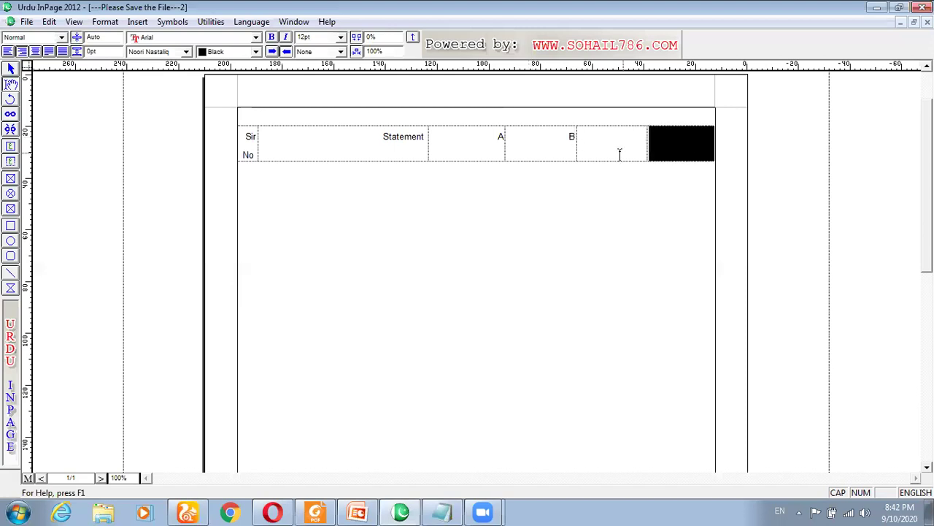
{"action": "left_click", "coordinate": [545, 143]}
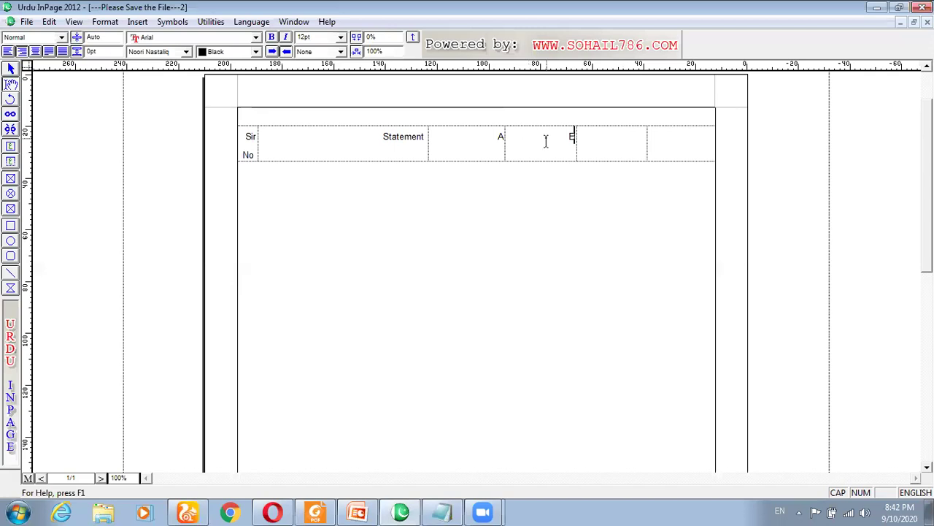
{"action": "key", "text": "Tab"}
{"action": "type", "text": "C"}
{"action": "key", "text": "Tab"}
{"action": "type", "text": "D"}
{"action": "key", "text": "Caps_Lock"}
Widen the "Sir No" column to fit its heading on one line, and make all headings centred, bold and italic
{"action": "left_click_drag", "start_coordinate": [262, 136], "coordinate": [317, 157]}
{"action": "key", "text": "ctrl+a"}
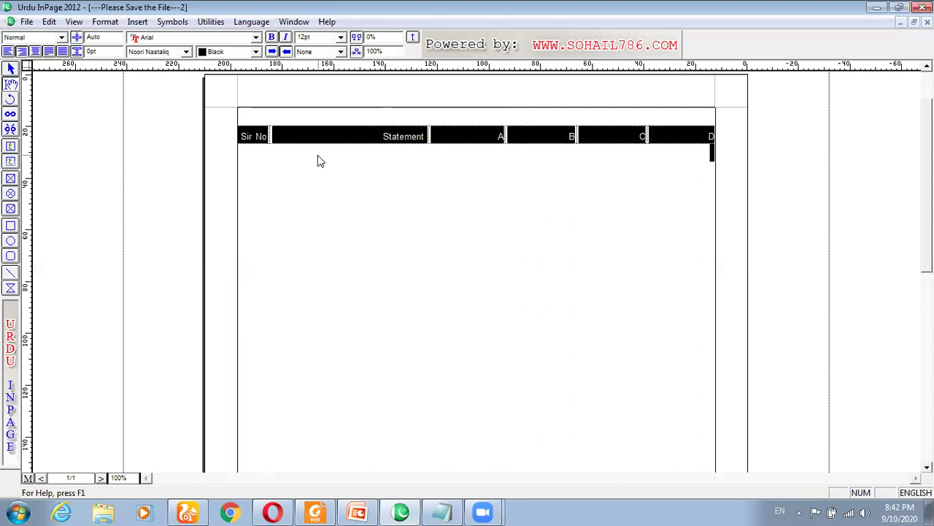
{"action": "key", "text": "ctrl+e"}
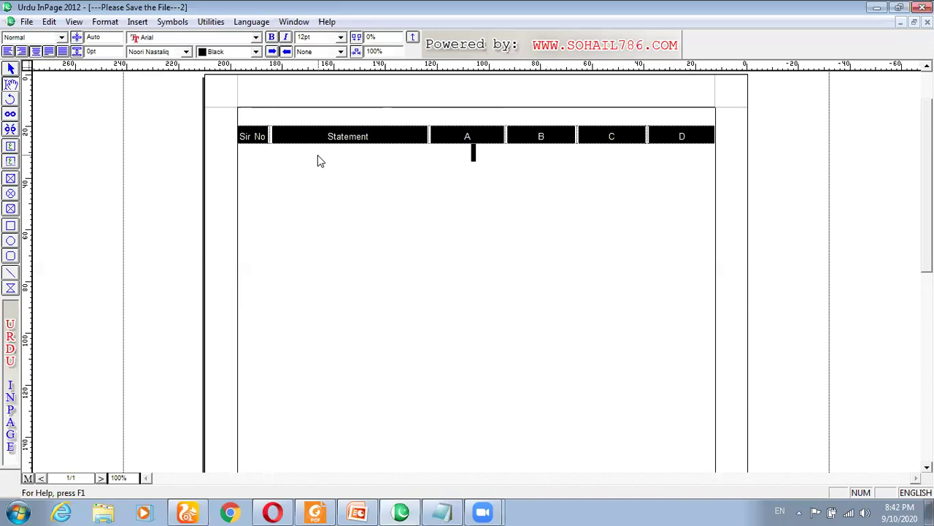
{"action": "key", "text": "ctrl+b"}
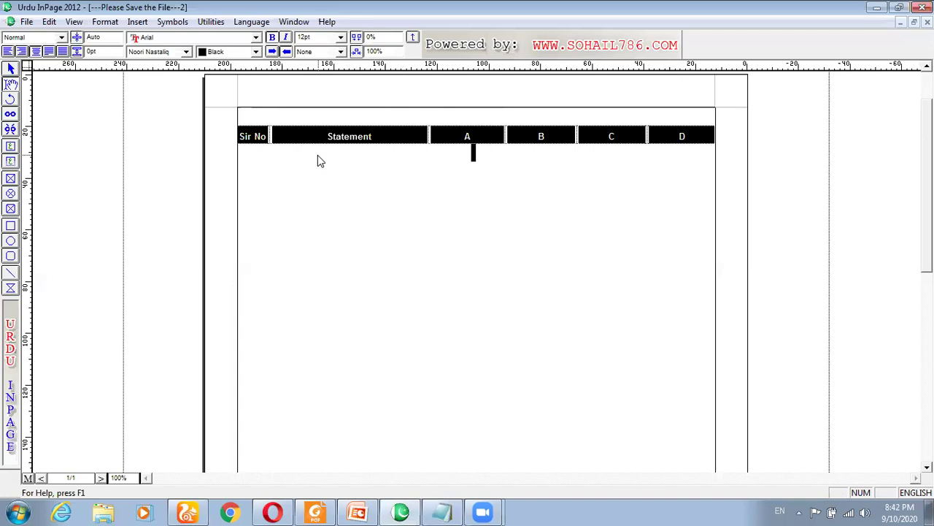
{"action": "key", "text": "ctrl+i"}
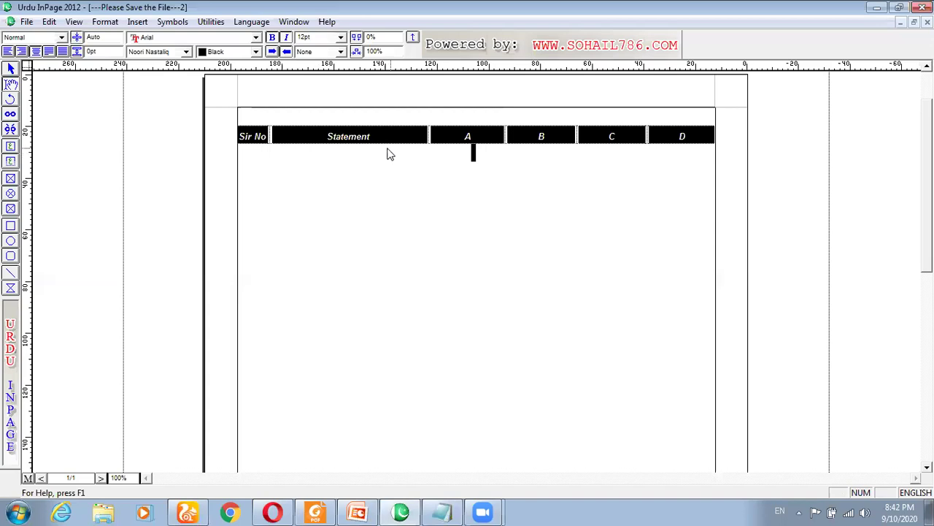
{"action": "left_click", "coordinate": [394, 217]}
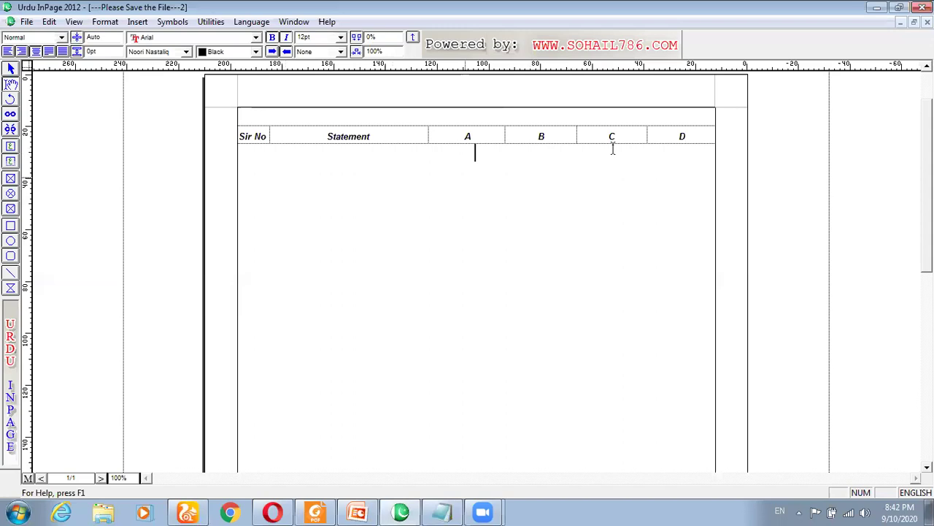
Add three empty rows below the header row of the table
{"action": "left_click", "coordinate": [700, 138]}
{"action": "key", "text": "Tab"}
{"action": "key", "text": "Tab"}
{"action": "key", "text": "Tab"}
{"action": "key", "text": "Tab"}
{"action": "key", "text": "Tab"}
{"action": "key", "text": "Tab"}
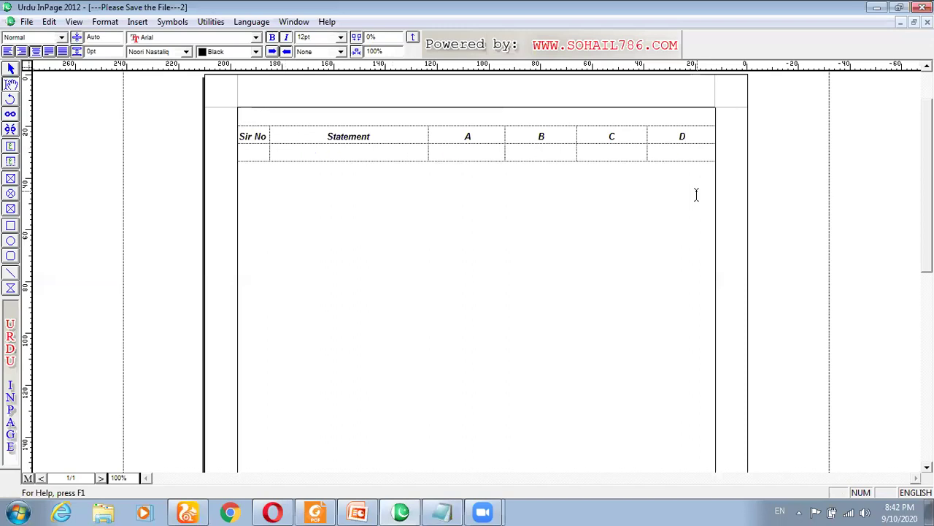
{"action": "key", "text": "Tab"}
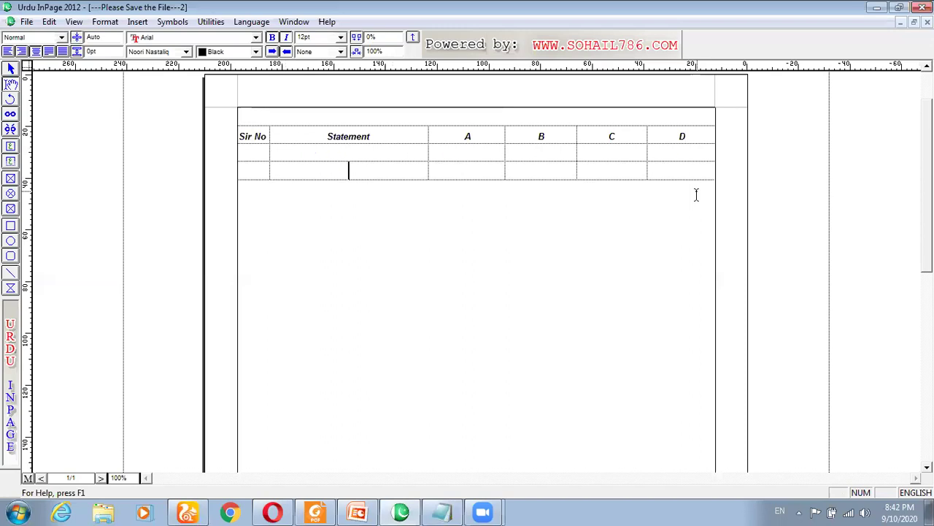
{"action": "key", "text": "Tab"}
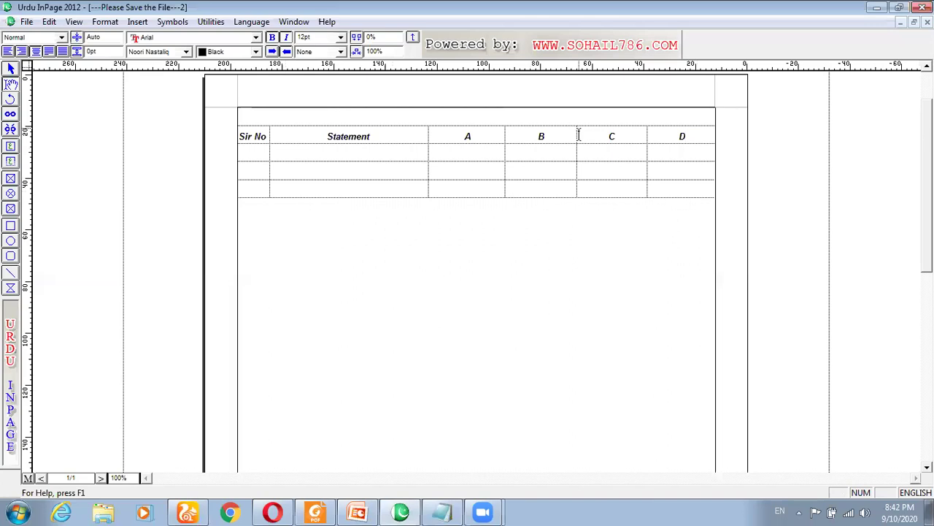
Number the three new rows 1, 2 and 3 in the "Sir No" column
{"action": "left_click", "coordinate": [259, 152]}
{"action": "type", "text": "1"}
{"action": "left_click", "coordinate": [254, 169]}
{"action": "type", "text": "2"}
{"action": "left_click", "coordinate": [259, 188]}
{"action": "type", "text": "3"}
{"action": "left_click", "coordinate": [340, 154]}
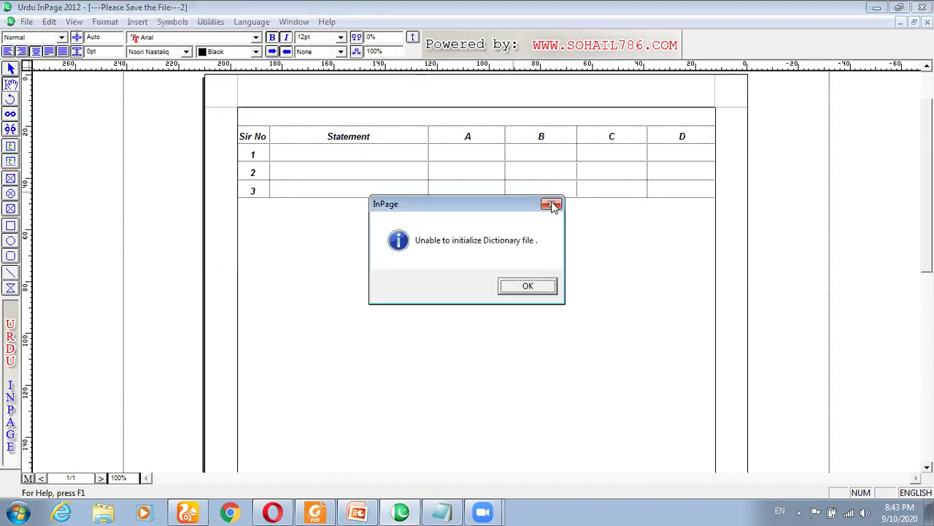
{"action": "left_click", "coordinate": [551, 205]}
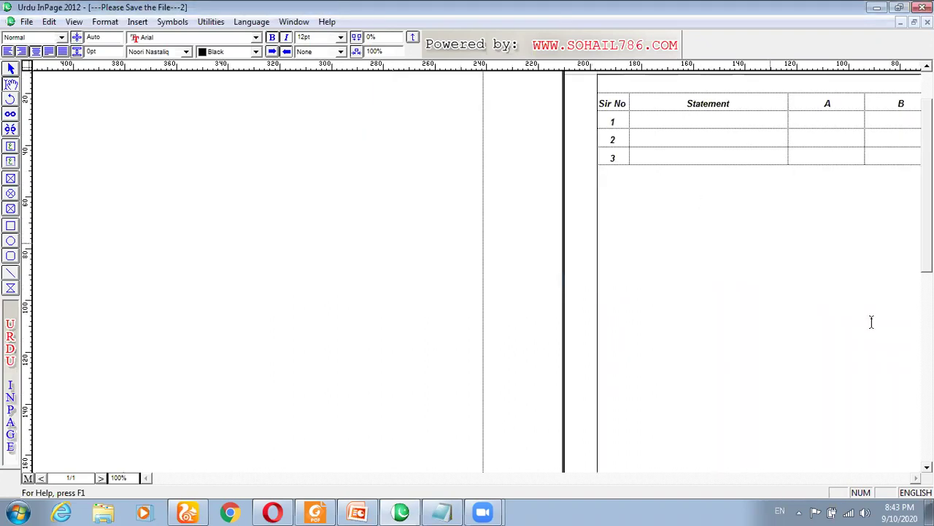
{"action": "left_click", "coordinate": [914, 22]}
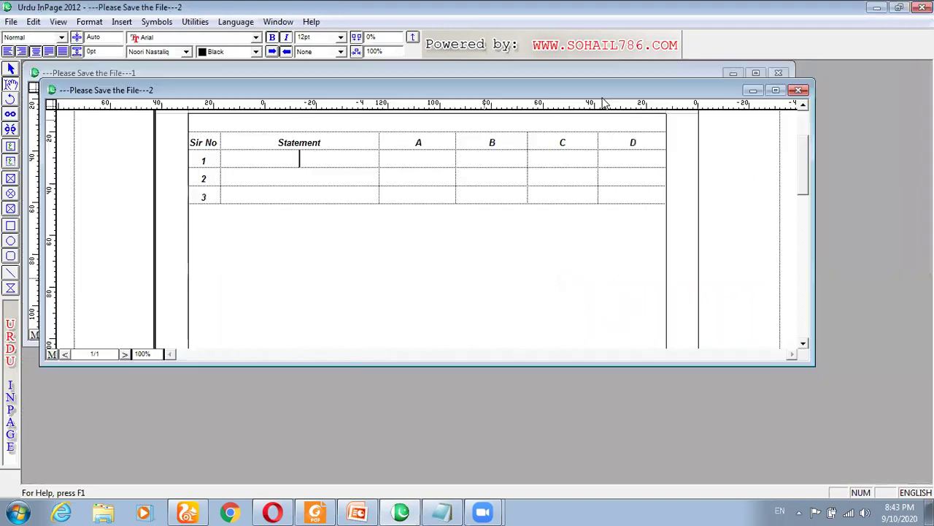
{"action": "left_click", "coordinate": [775, 89]}
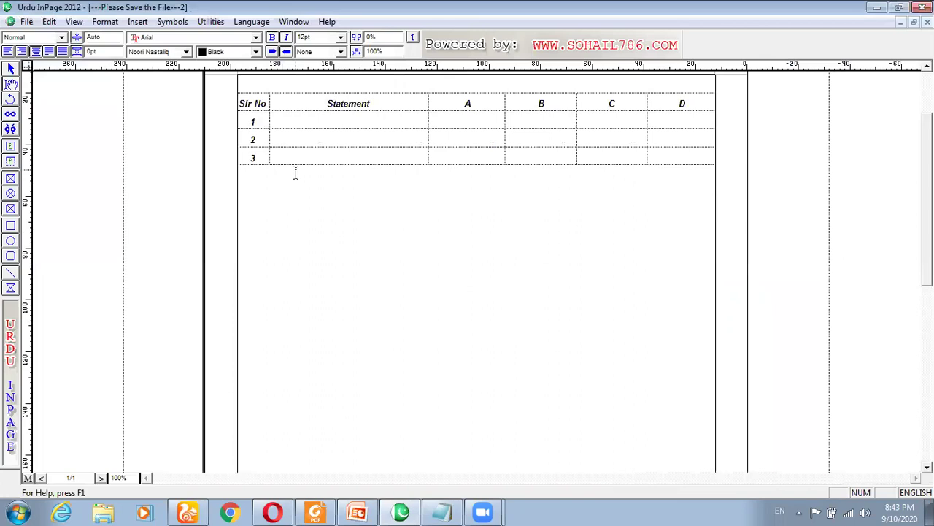
Left-align the row 1 Statement cell and enter "The fifth pillar of Islam is:" in it
{"action": "key", "text": "ctrl+shift+l"}
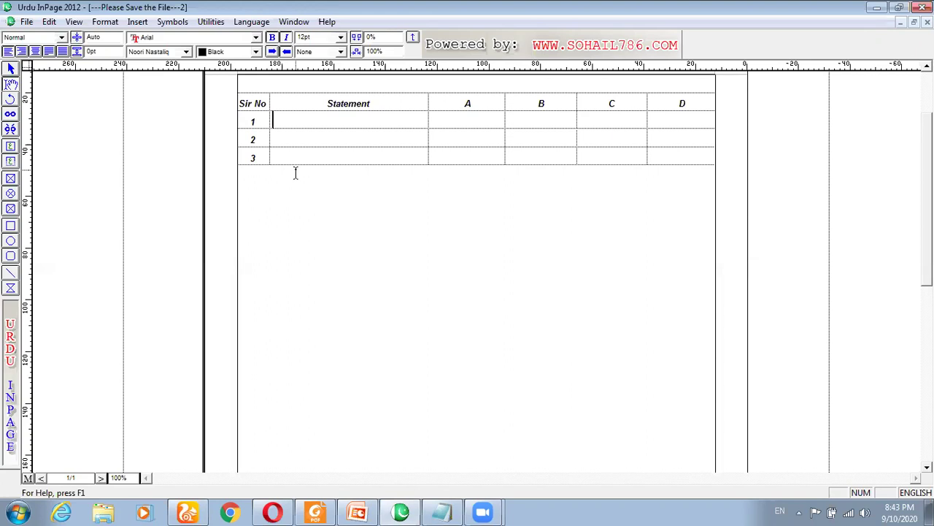
{"action": "type", "text": "The fifth pill"}
{"action": "type", "text": "ar  of Islam is"}
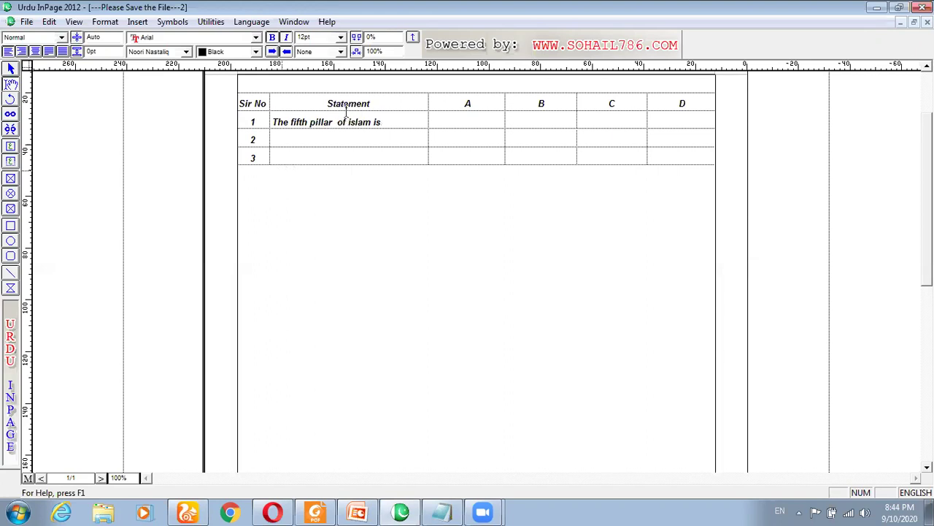
{"action": "key", "text": "shift+Tab"}
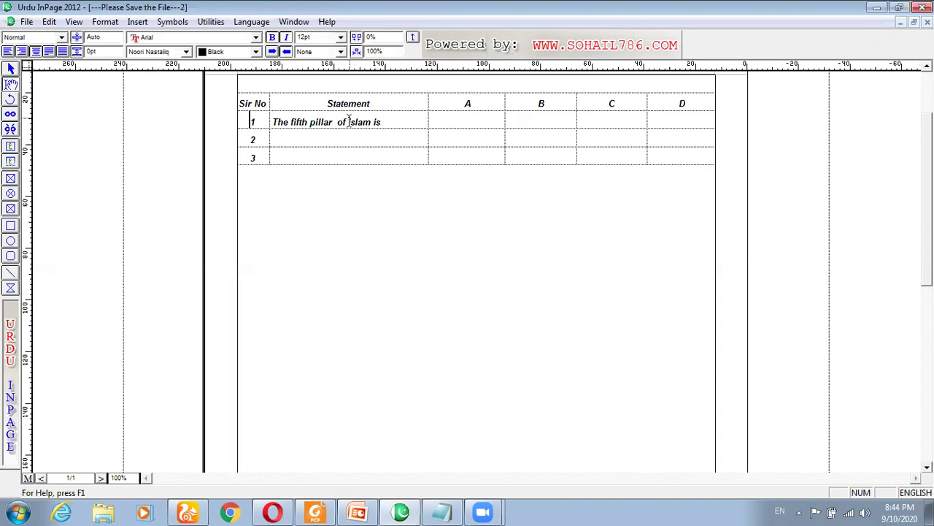
{"action": "left_click", "coordinate": [350, 122]}
{"action": "left_click", "coordinate": [395, 128]}
{"action": "type", "text": ":"}
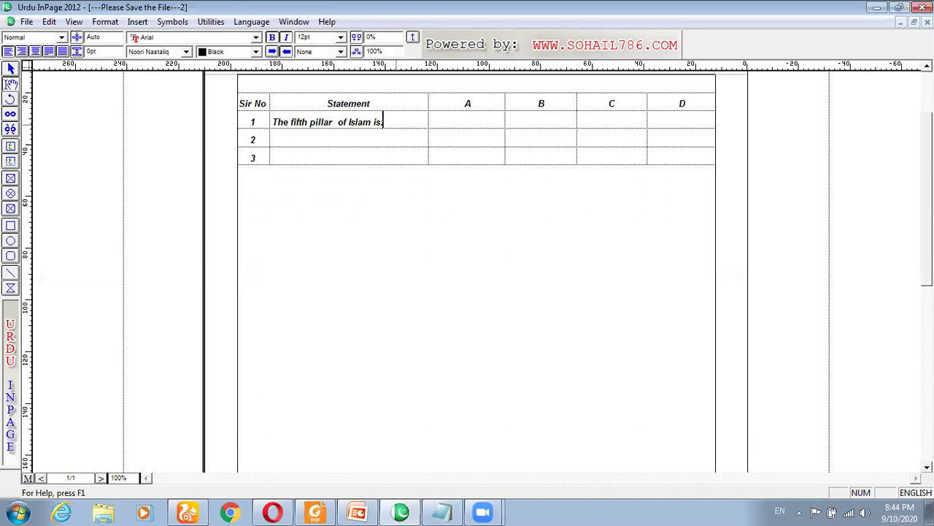
Fill in row 1's answer options A to D with Zakat, Hajj, Rozah and Namaz
{"action": "left_click", "coordinate": [473, 128]}
{"action": "type", "text": "Zakat"}
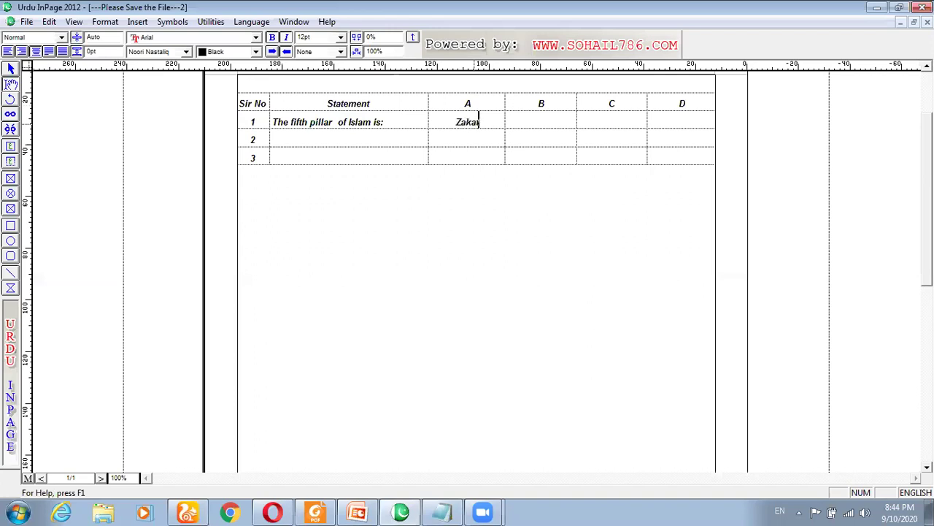
{"action": "left_click", "coordinate": [520, 122]}
{"action": "type", "text": "Hajj"}
{"action": "left_click", "coordinate": [612, 122]}
{"action": "type", "text": "Rozah"}
{"action": "left_click", "coordinate": [682, 119]}
{"action": "type", "text": "Namaz"}
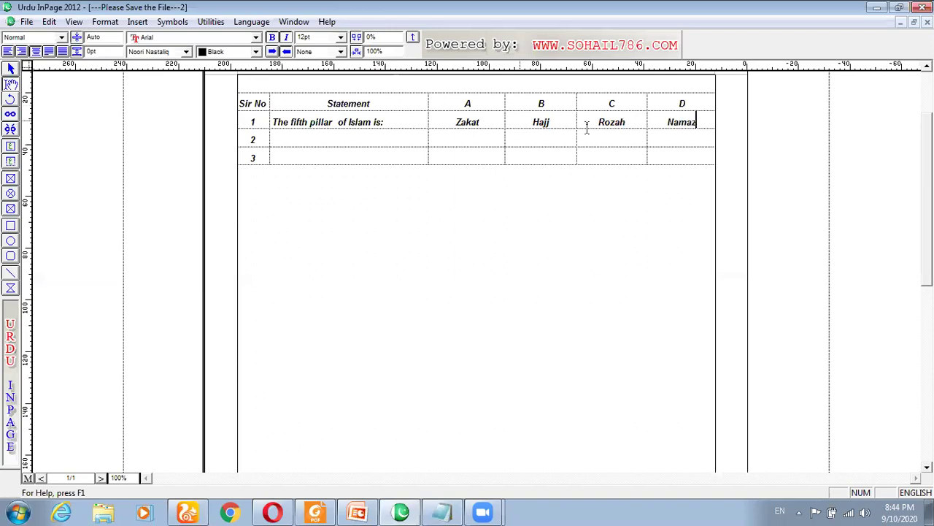
Switch to Urdu typing and add the line "اسلام کا پانچواں رکن ہے۔" below the English statement in row 1
{"action": "left_click", "coordinate": [401, 122]}
{"action": "key", "text": "ctrl+space"}
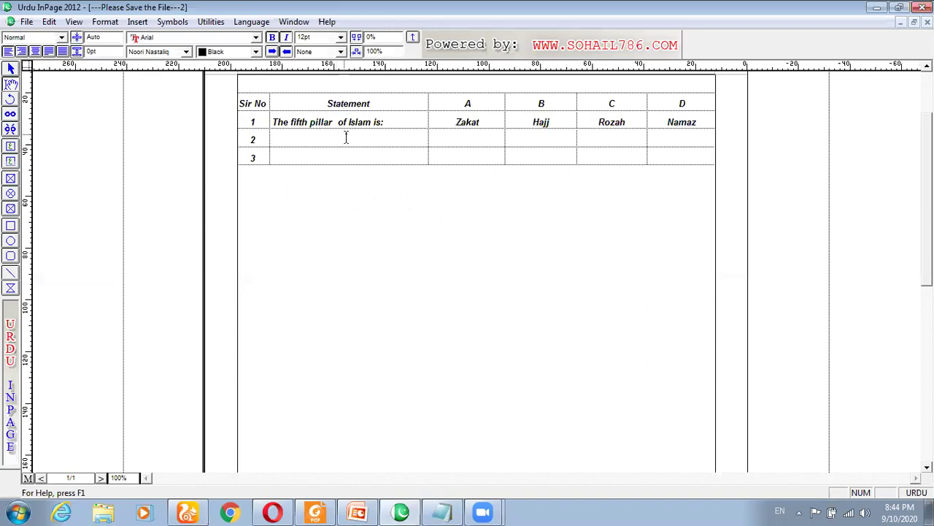
{"action": "key", "text": "Return"}
{"action": "left_click", "coordinate": [397, 129]}
{"action": "key", "text": "Return"}
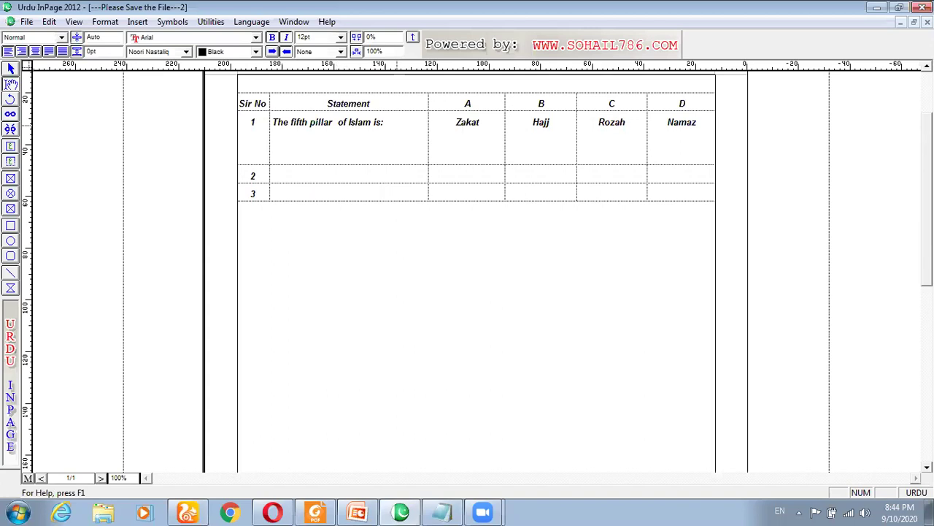
{"action": "key", "text": "Delete"}
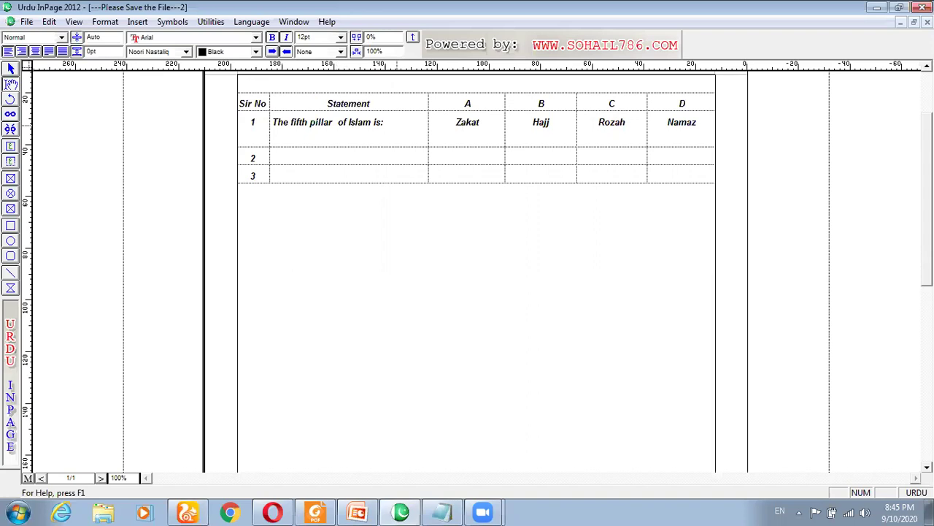
{"action": "left_click", "coordinate": [397, 129]}
{"action": "type", "text": "اسلام کا پانچ"}
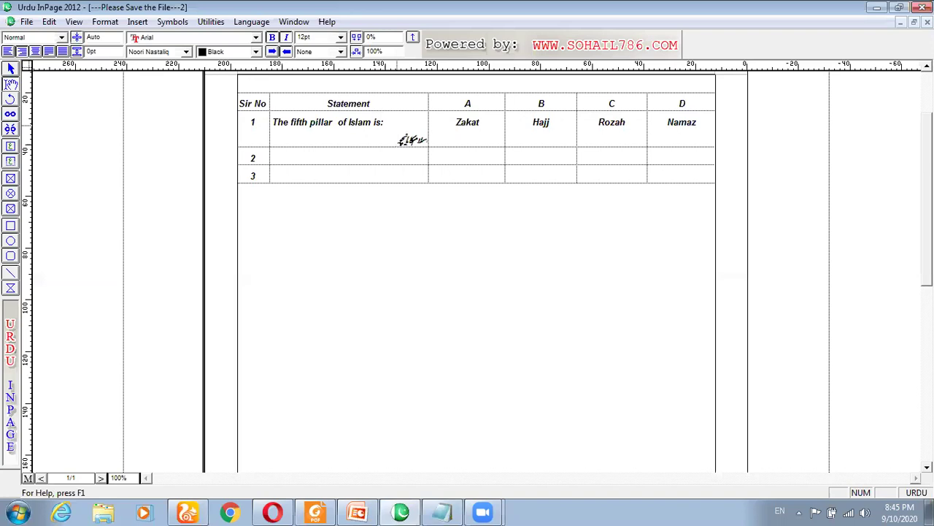
{"action": "type", "text": "وں رکن ہے"}
Remove the italic style from row 1's English and Urdu statement and from its answer options A to D
{"action": "key", "text": "ctrl+a"}
{"action": "left_click_drag", "start_coordinate": [431, 145], "coordinate": [373, 146]}
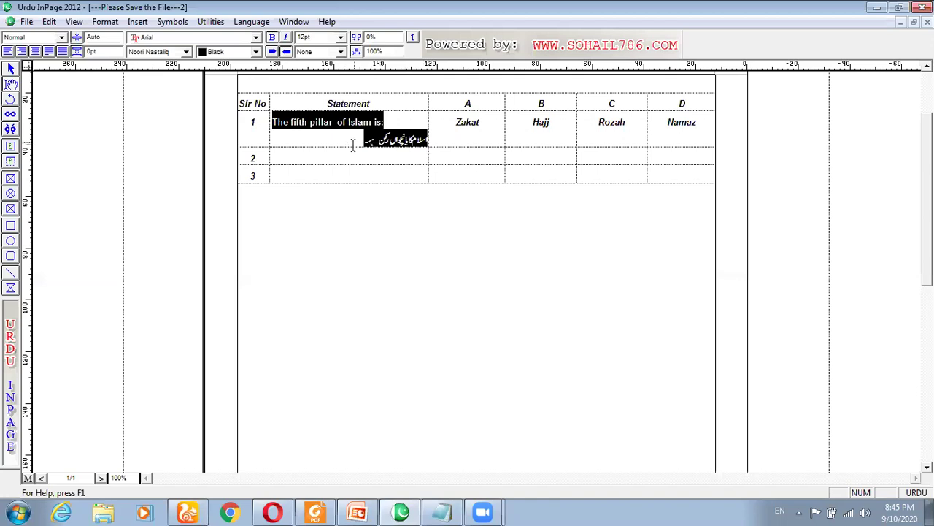
{"action": "left_click", "coordinate": [365, 143]}
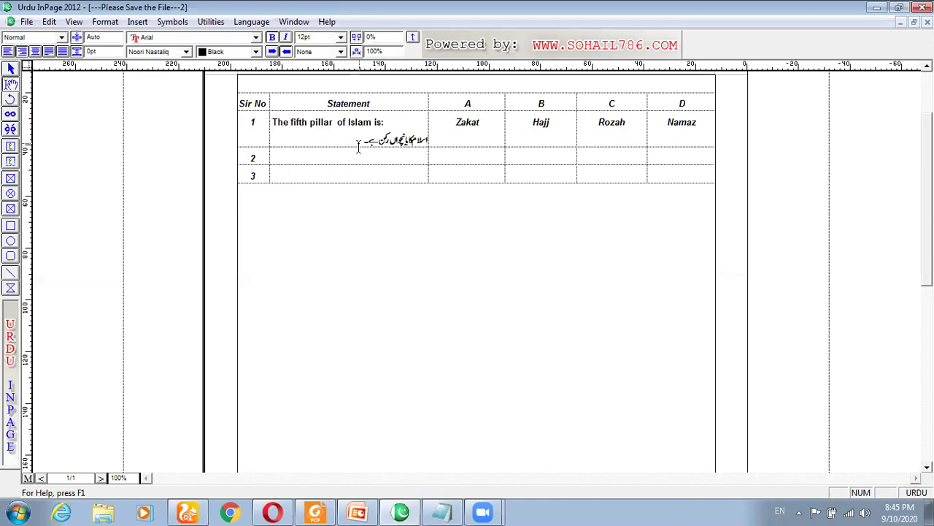
{"action": "left_click_drag", "start_coordinate": [364, 144], "coordinate": [441, 141]}
{"action": "left_click_drag", "start_coordinate": [498, 130], "coordinate": [675, 130]}
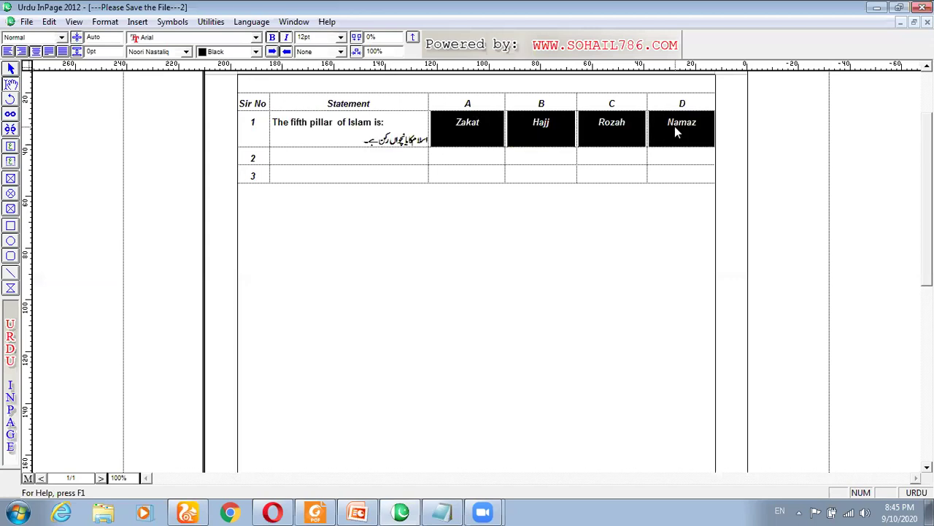
Add the Urdu words زکوۃ, حج, روزہ and نماز below the English answers in row 1's options A to D
{"action": "left_click", "coordinate": [480, 124]}
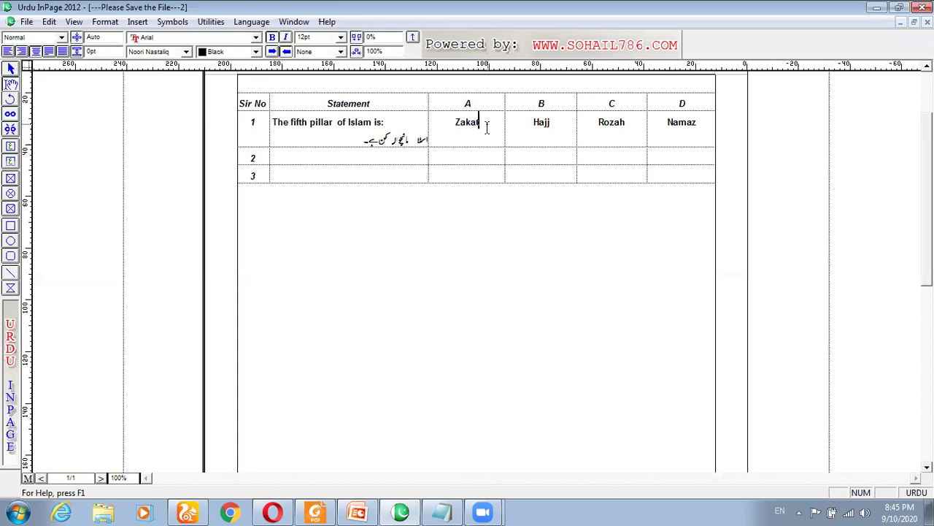
{"action": "key", "text": "Return"}
{"action": "type", "text": "زکوۃ"}
{"action": "left_click", "coordinate": [546, 138]}
{"action": "type", "text": "حج"}
{"action": "left_click", "coordinate": [627, 133]}
{"action": "key", "text": "Return"}
{"action": "type", "text": "روزہ"}
{"action": "left_click", "coordinate": [699, 123]}
{"action": "key", "text": "Return"}
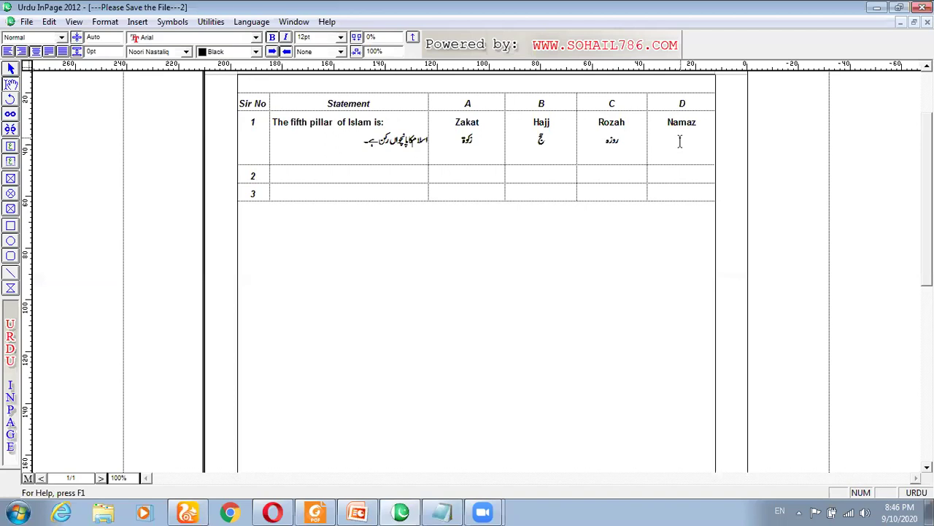
{"action": "key", "text": "Delete"}
{"action": "type", "text": "نماز"}
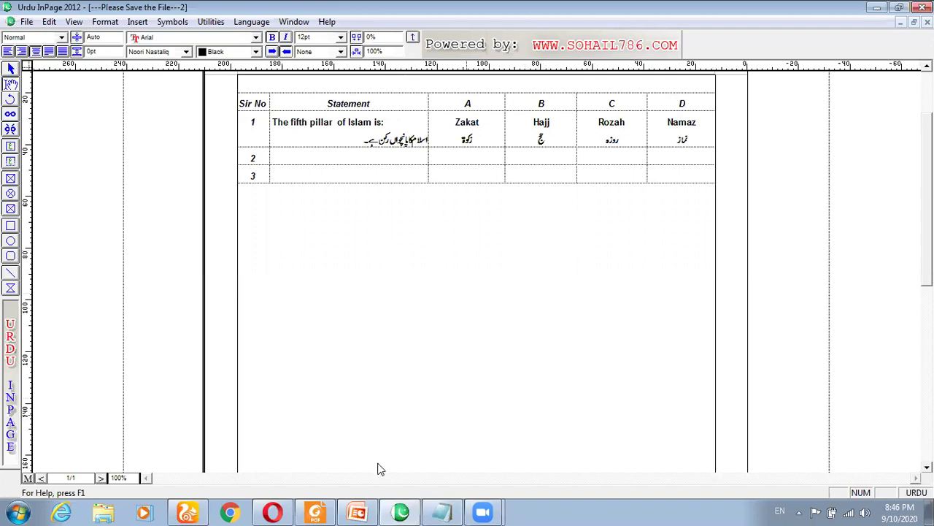
Switch to PowerPoint and present the InPage shortcuts slides from the beginning through "1. To move cursor", ending the show there
{"action": "key", "text": "alt+Tab"}
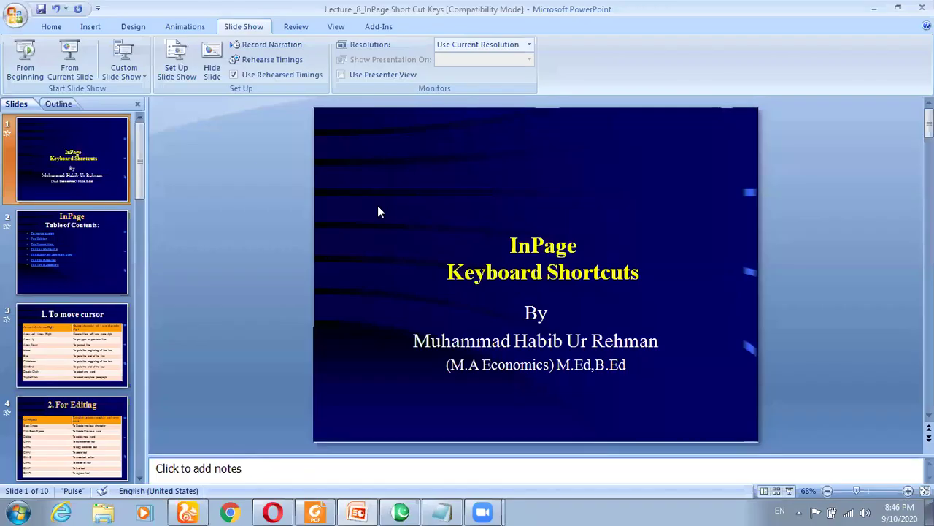
{"action": "left_click", "coordinate": [25, 52]}
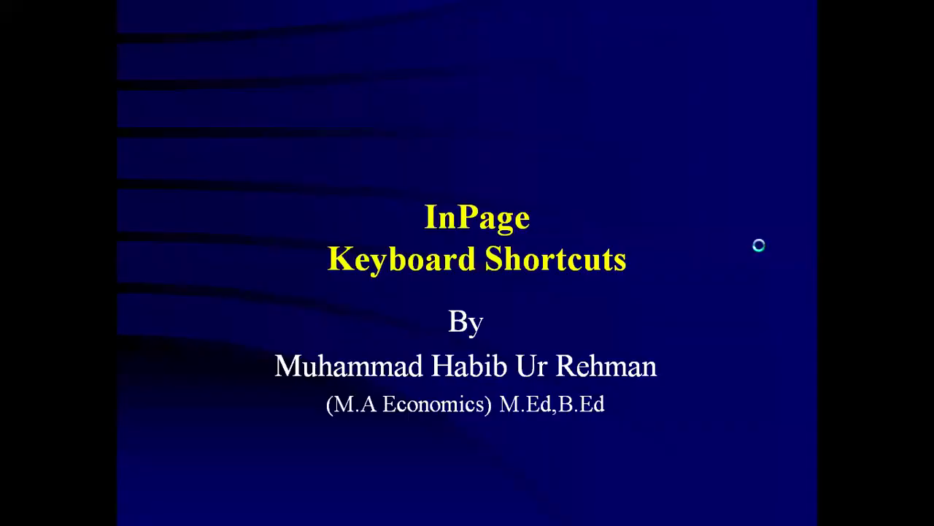
{"action": "left_click", "coordinate": [759, 244]}
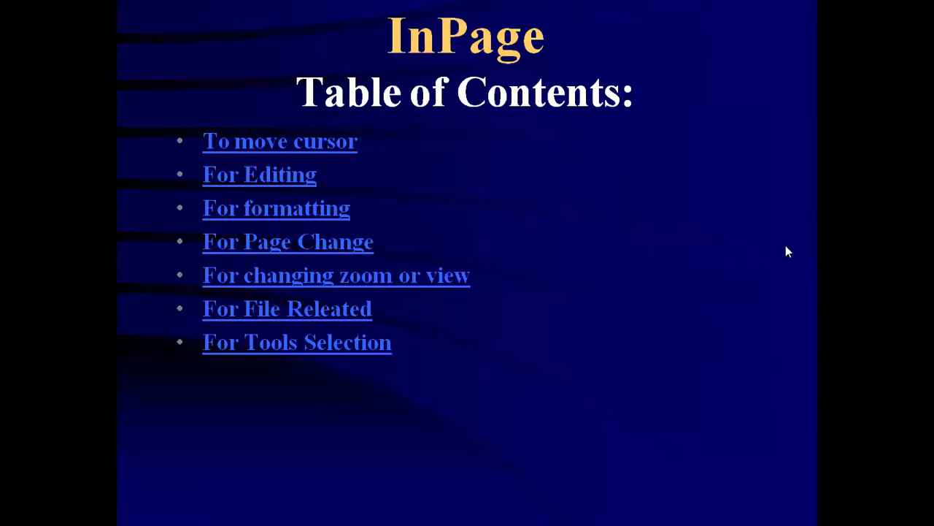
{"action": "left_click", "coordinate": [787, 251]}
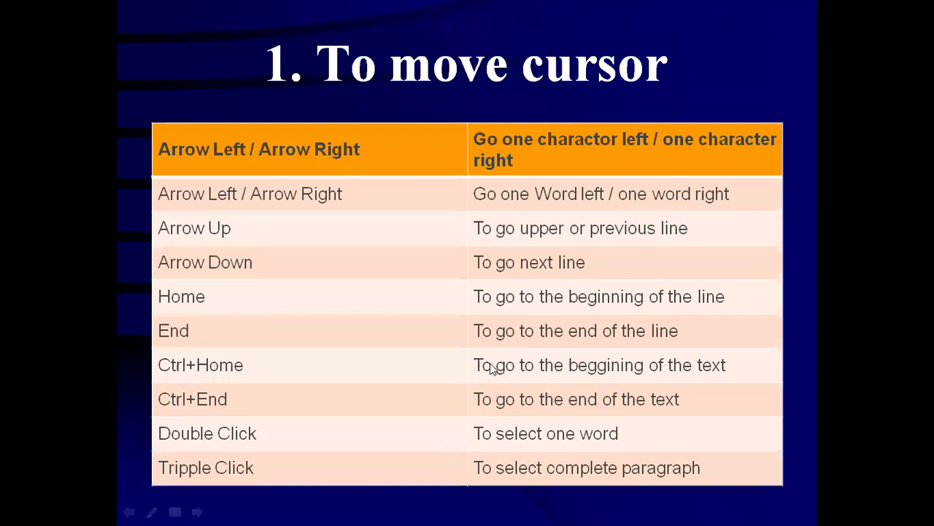
{"action": "key", "text": "Escape"}
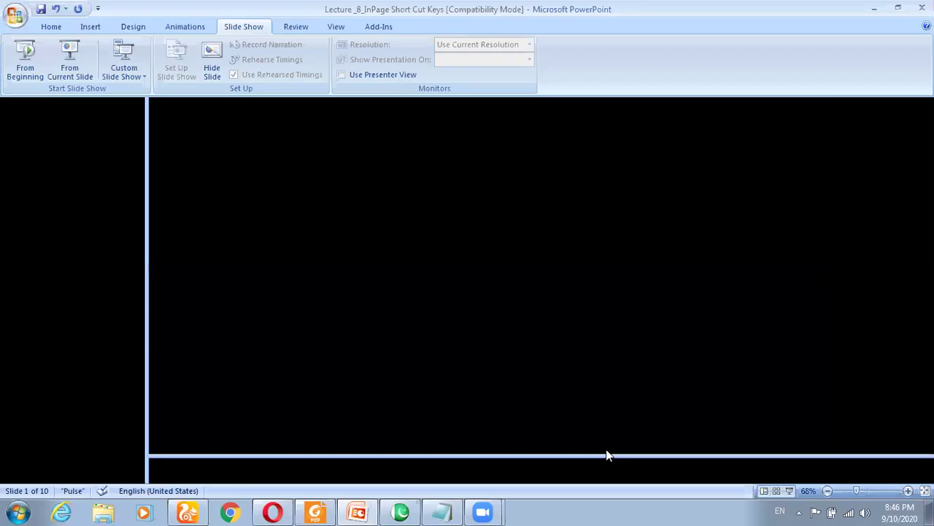
Switch back to InPage and demonstrate moving the text cursor character by character within row 1's English statement
{"action": "key", "text": "alt+Tab"}
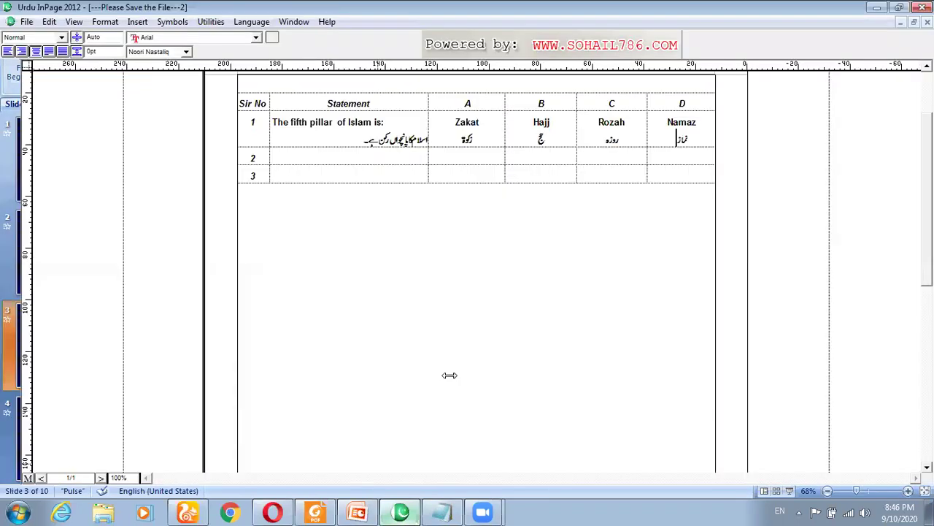
{"action": "left_click", "coordinate": [275, 123]}
{"action": "key", "text": "Tab"}
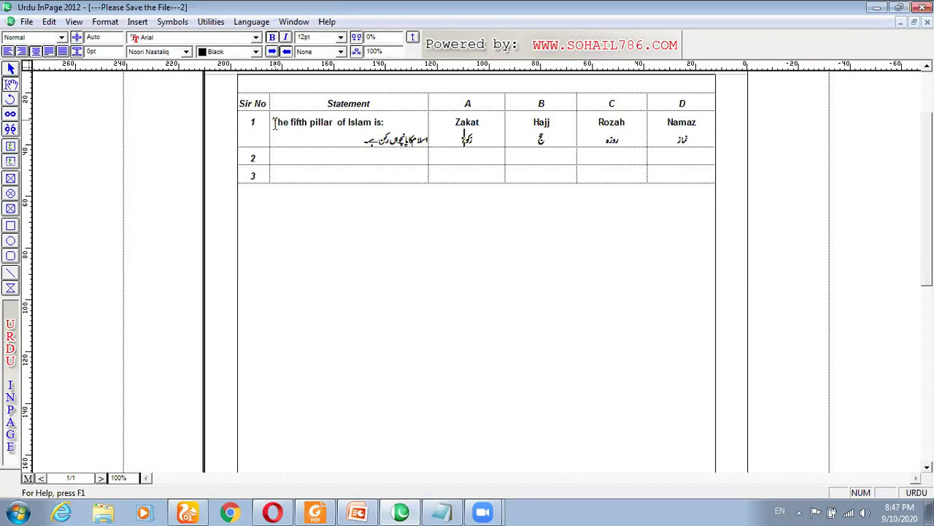
{"action": "key", "text": "Up"}
{"action": "key", "text": "Right"}
{"action": "key", "text": "Right"}
{"action": "key", "text": "Right"}
{"action": "key", "text": "Tab"}
{"action": "key", "text": "Up"}
{"action": "key", "text": "Left"}
{"action": "key", "text": "Left"}
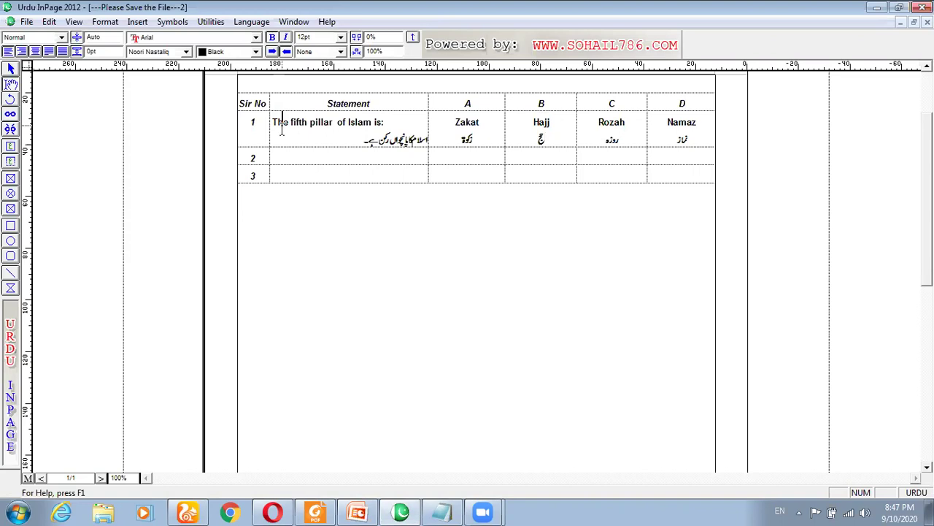
Demonstrate moving the text cursor line by line down from row 1's statement and back up
{"action": "key", "text": "Down"}
{"action": "key", "text": "Down"}
{"action": "key", "text": "Down"}
{"action": "key", "text": "Up"}
{"action": "key", "text": "Up"}
{"action": "key", "text": "Up"}
Switch to PowerPoint and resume the slide show from the current "1. To move cursor" slide
{"action": "key", "text": "alt+Tab"}
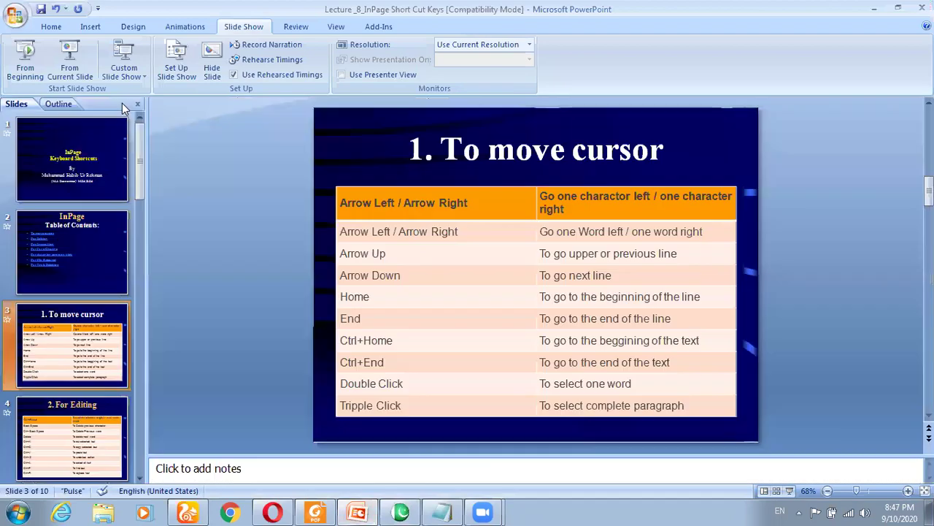
{"action": "left_click", "coordinate": [73, 67]}
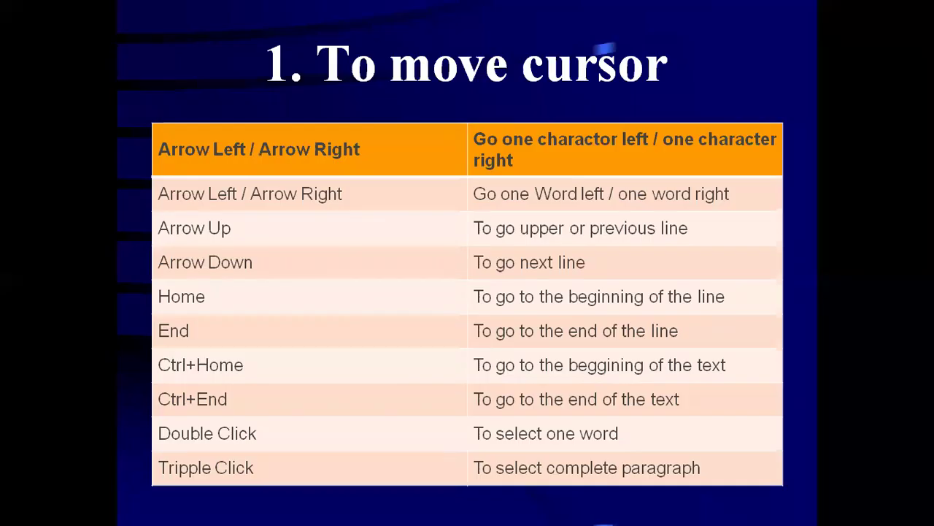